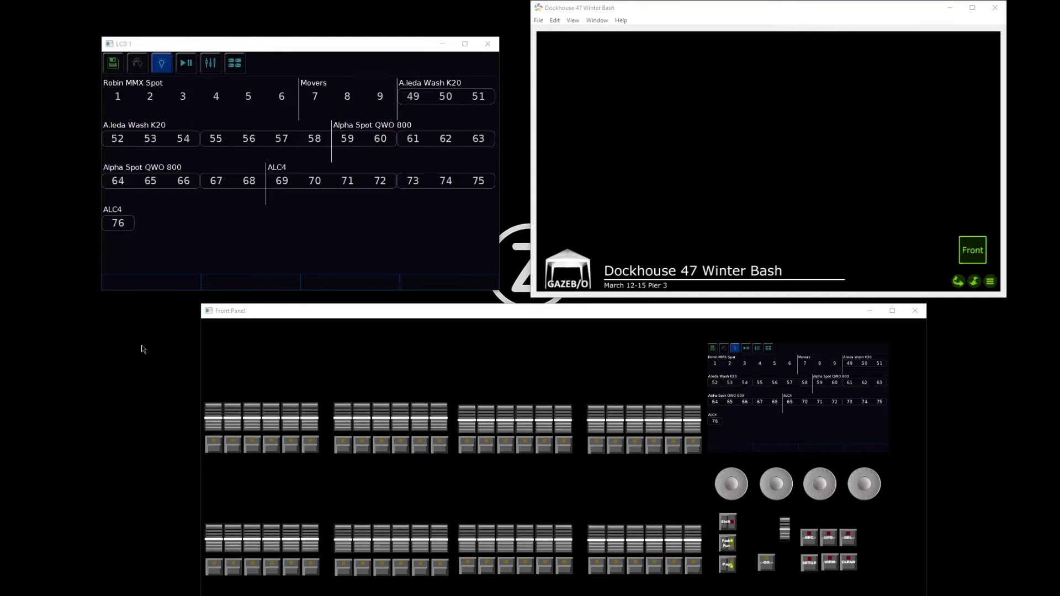
Raise faders 1–10 to bring wash fixtures 49–58 to 100%, then deselect and reselect 57–58
drag(213, 425, 233, 345)
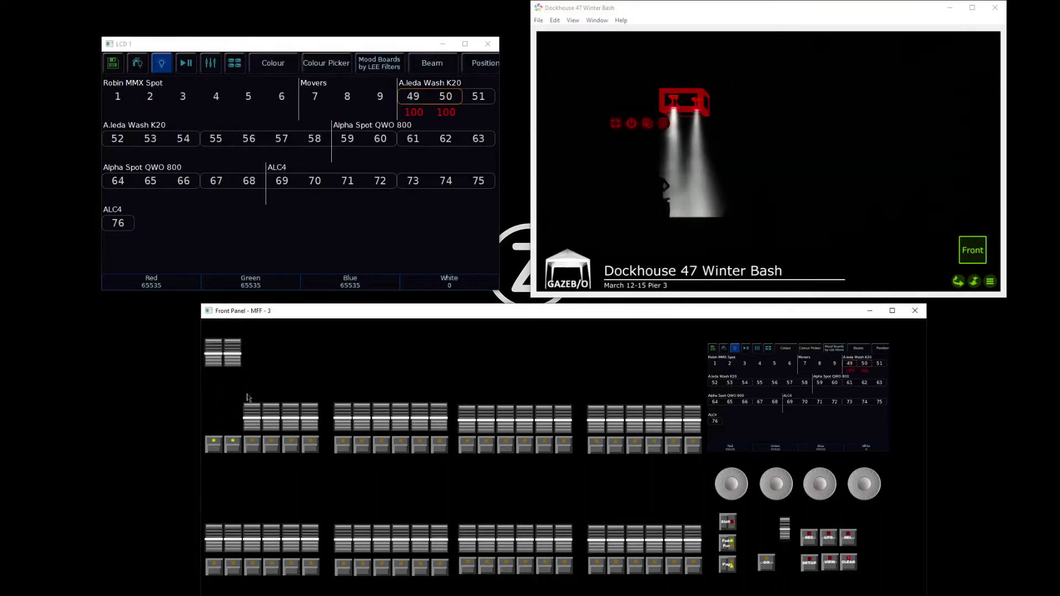
drag(252, 425, 269, 336)
drag(271, 419, 291, 342)
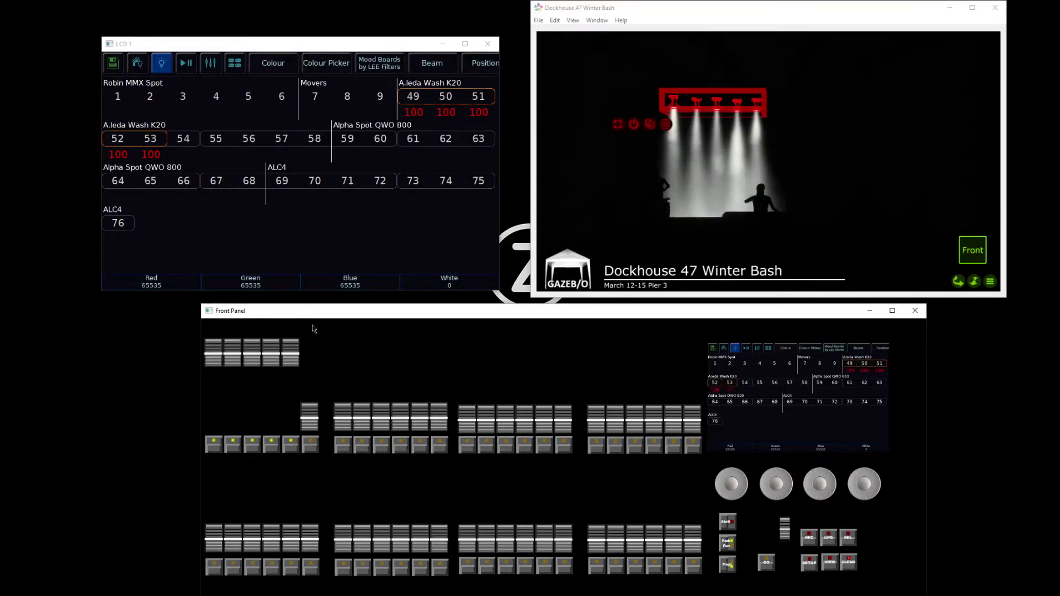
drag(309, 420, 330, 350)
drag(342, 419, 361, 345)
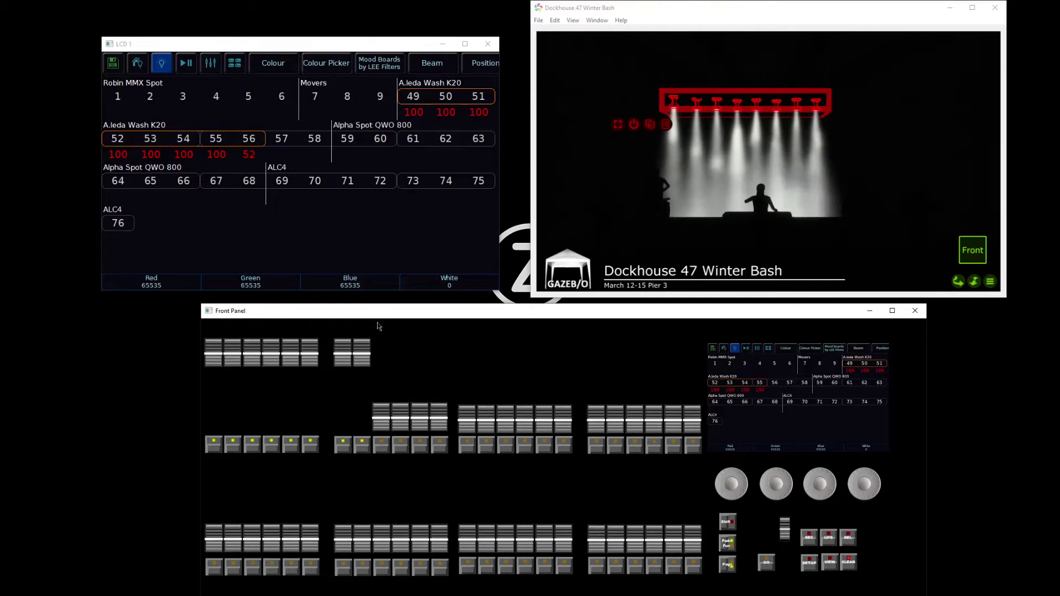
drag(385, 421, 382, 345)
drag(400, 420, 411, 348)
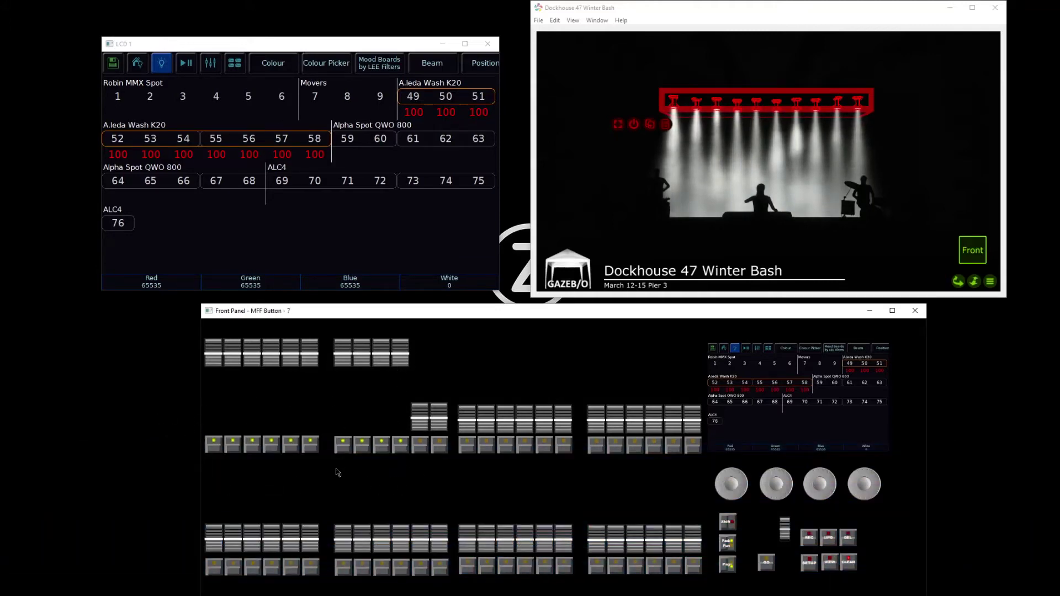
click(400, 445)
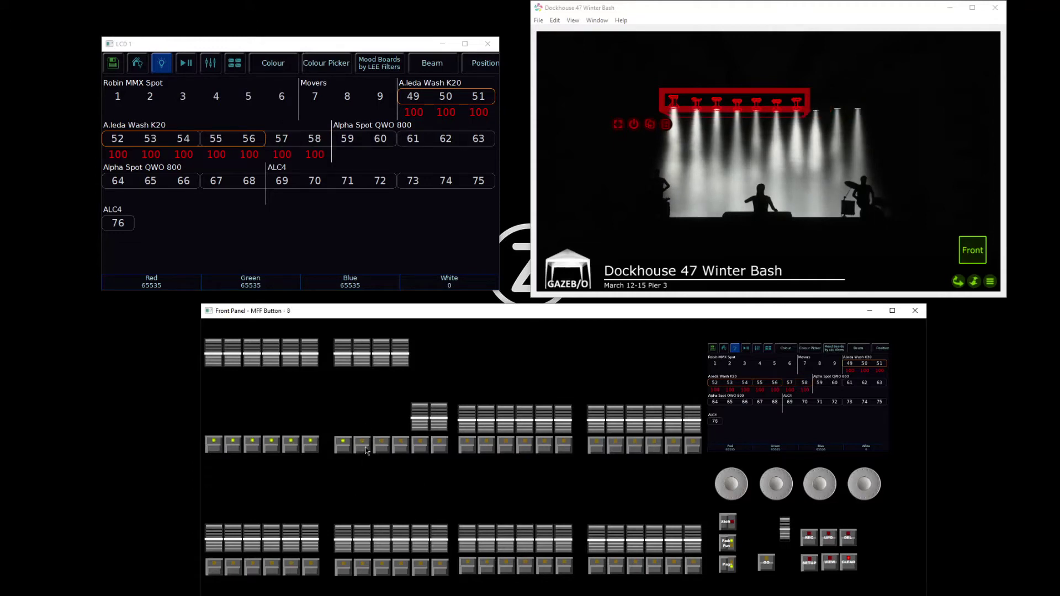
click(381, 446)
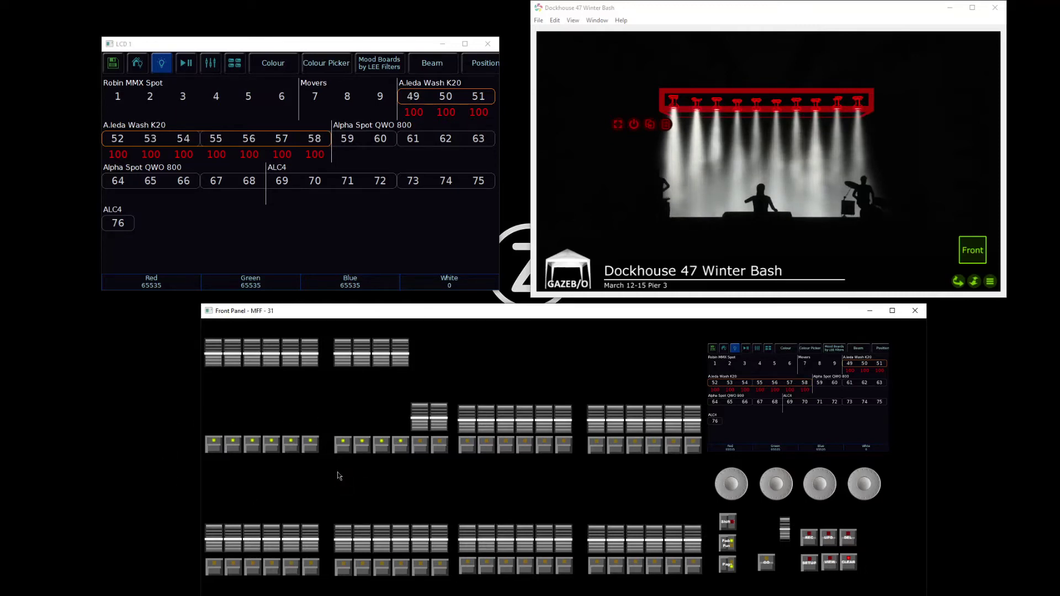
Automatically create colour palettes for the wash fixtures
click(285, 69)
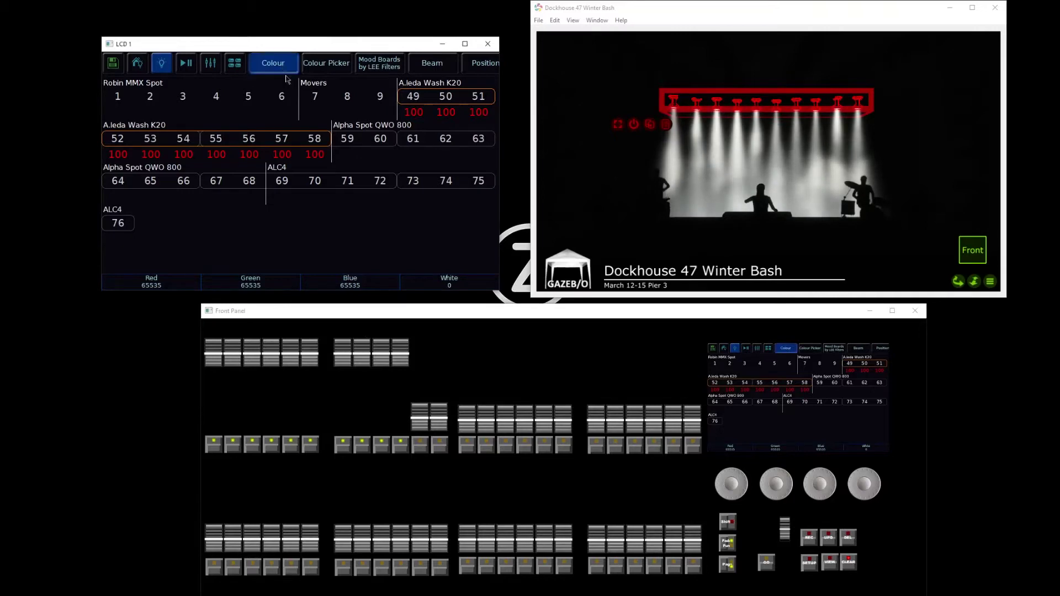
scroll(339, 261, down, 2)
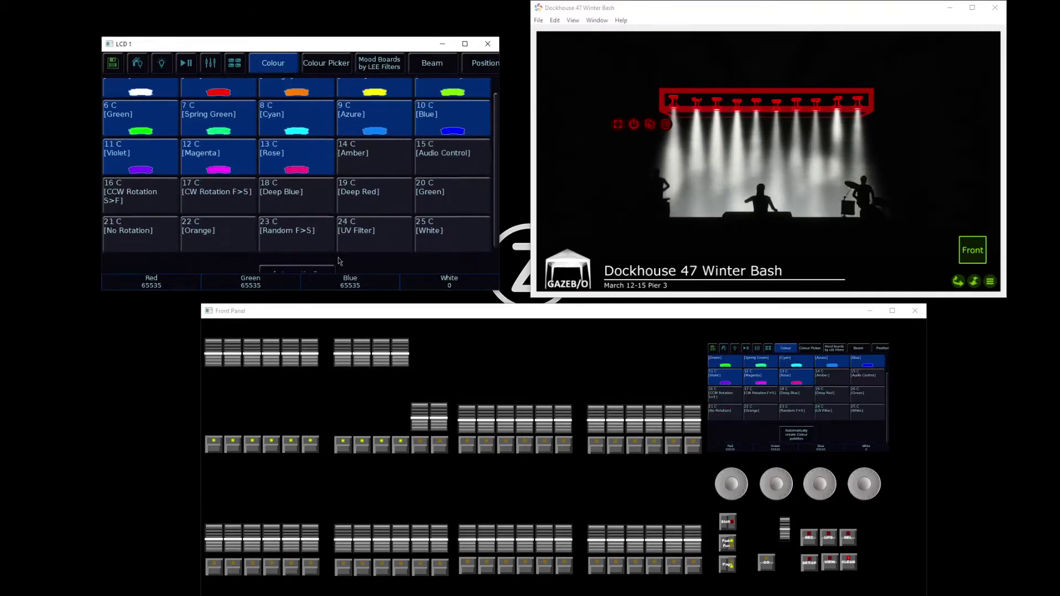
scroll(339, 276, down, 1)
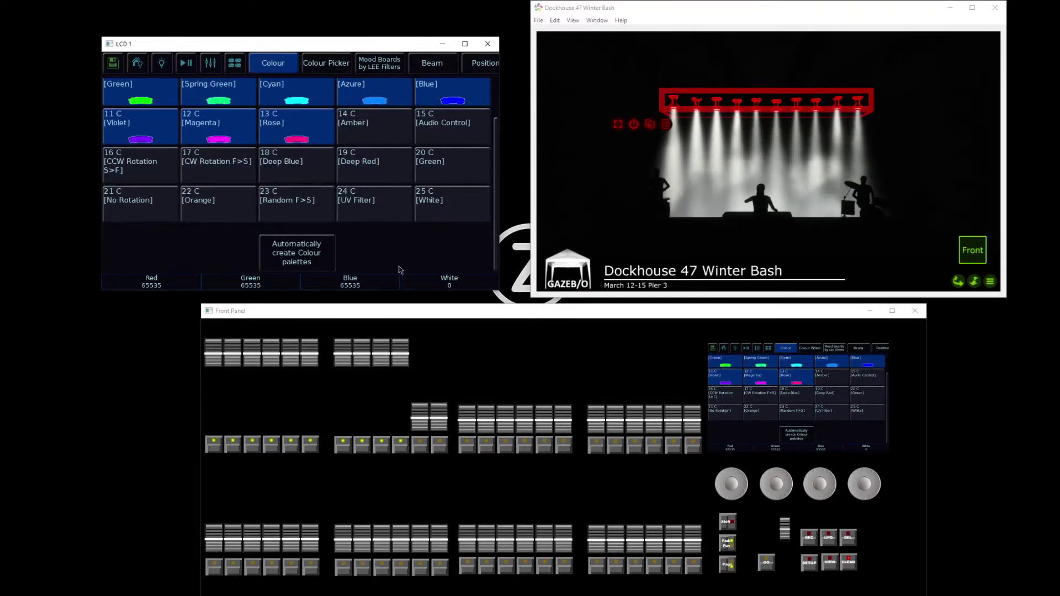
click(311, 262)
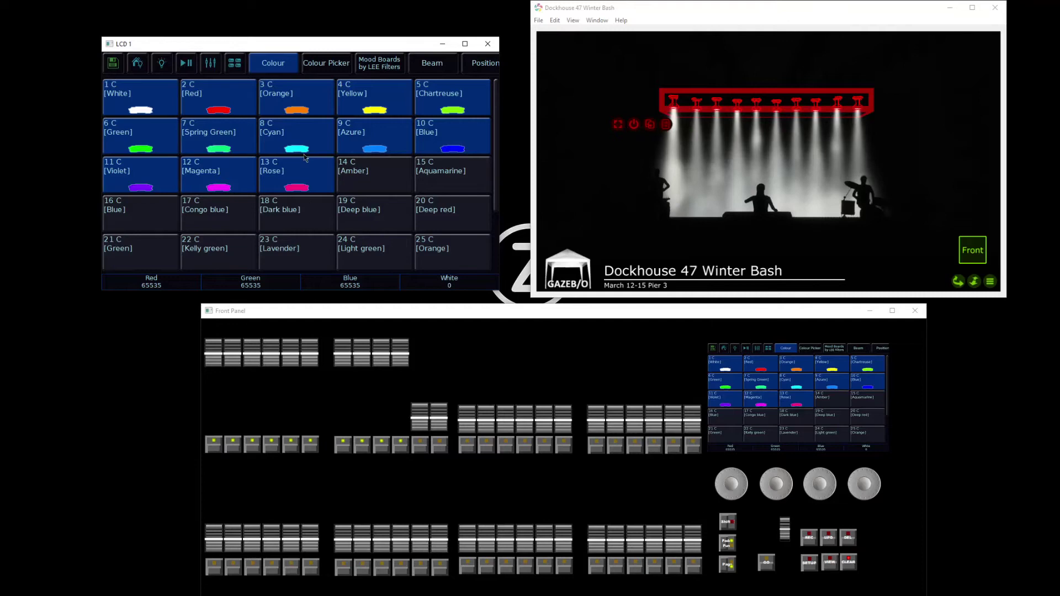
Apply the Red, Orange, Chartreuse, Blue and finally Cyan palettes to the washes
click(223, 106)
click(302, 111)
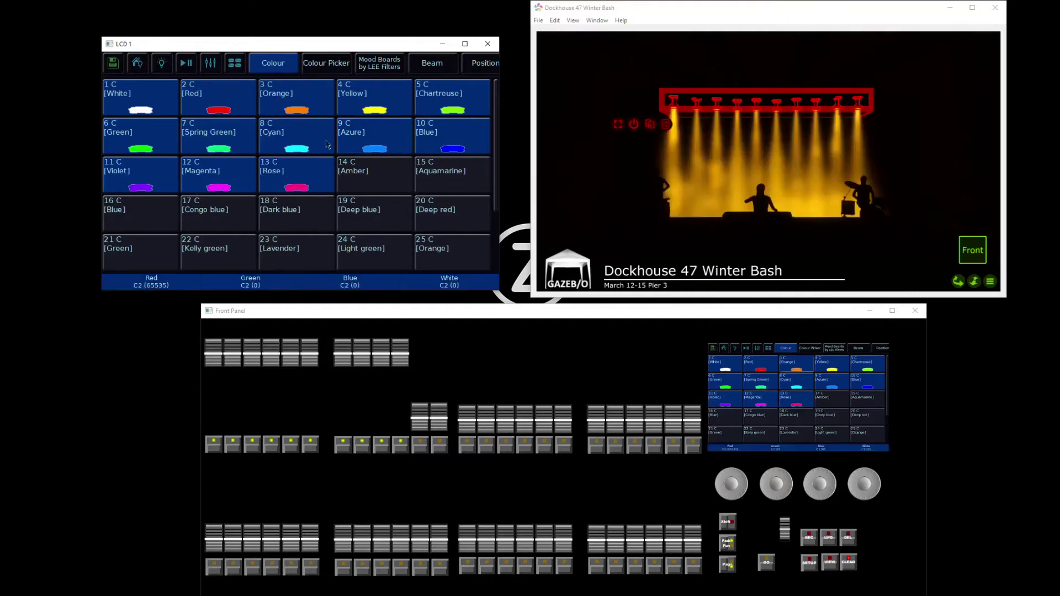
click(369, 106)
click(371, 147)
click(296, 138)
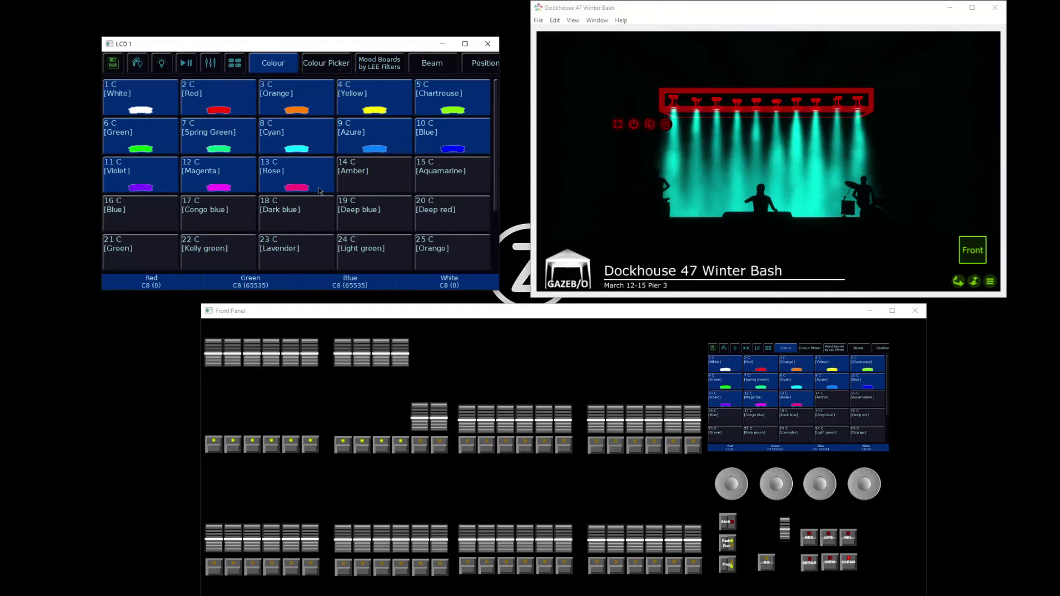
drag(389, 218, 391, 168)
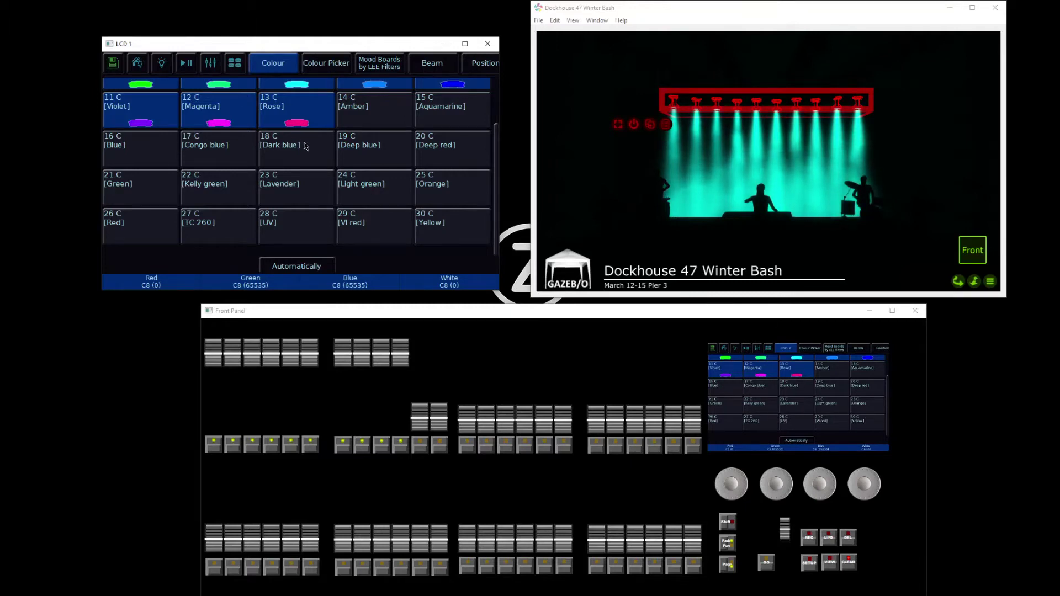
Apply the Red and Orange palettes, then adjust red and blue on the encoders, turning the washes green
scroll(317, 216, up, 2)
click(221, 110)
click(295, 108)
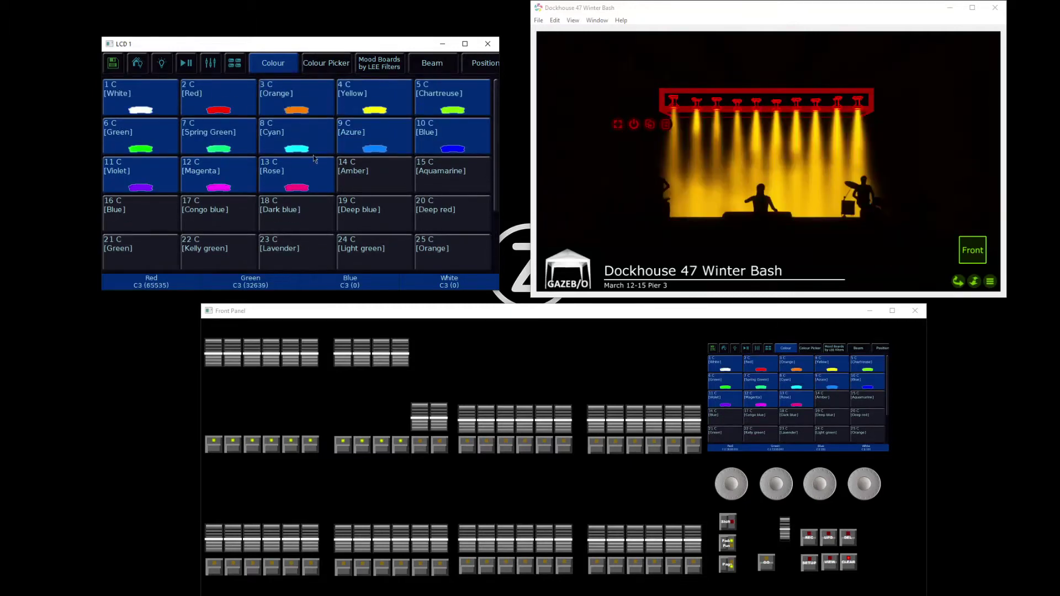
click(792, 464)
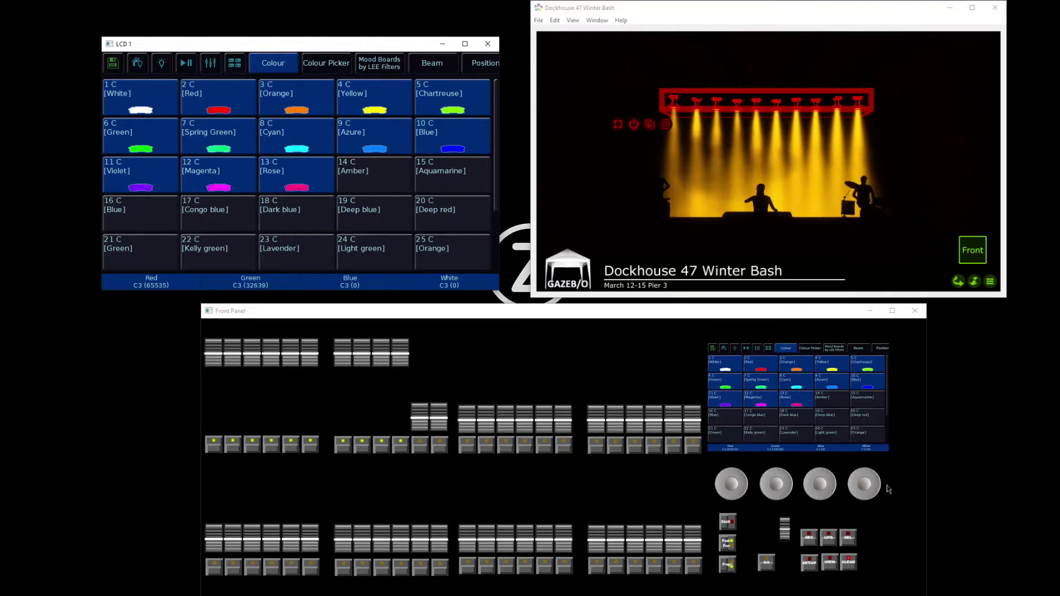
drag(737, 478, 1008, 532)
drag(821, 479, 491, 490)
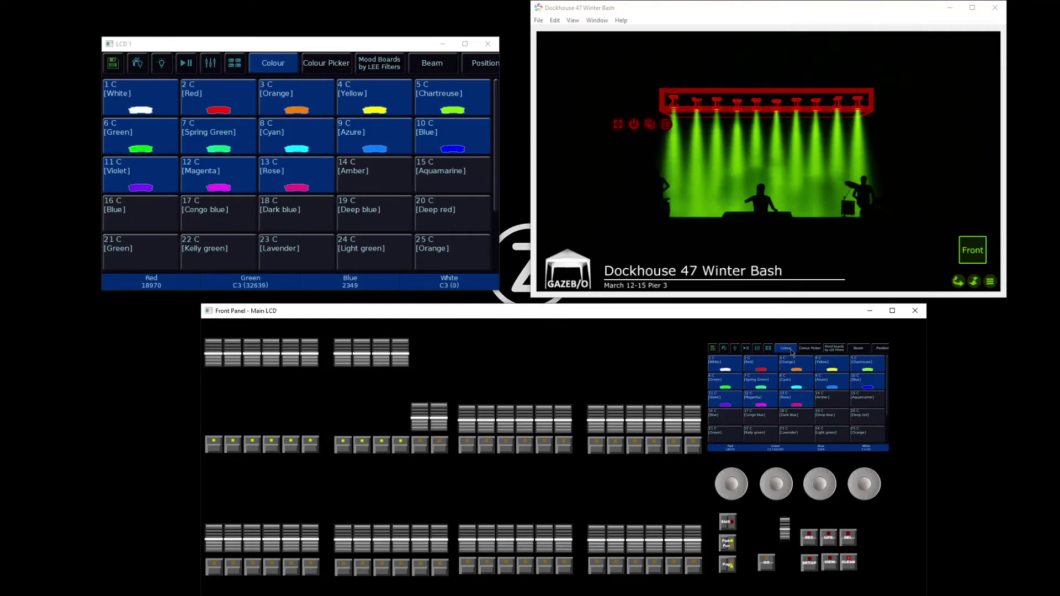
Page the colour encoders to show red, green, blue and white (RGBW) levels
click(729, 419)
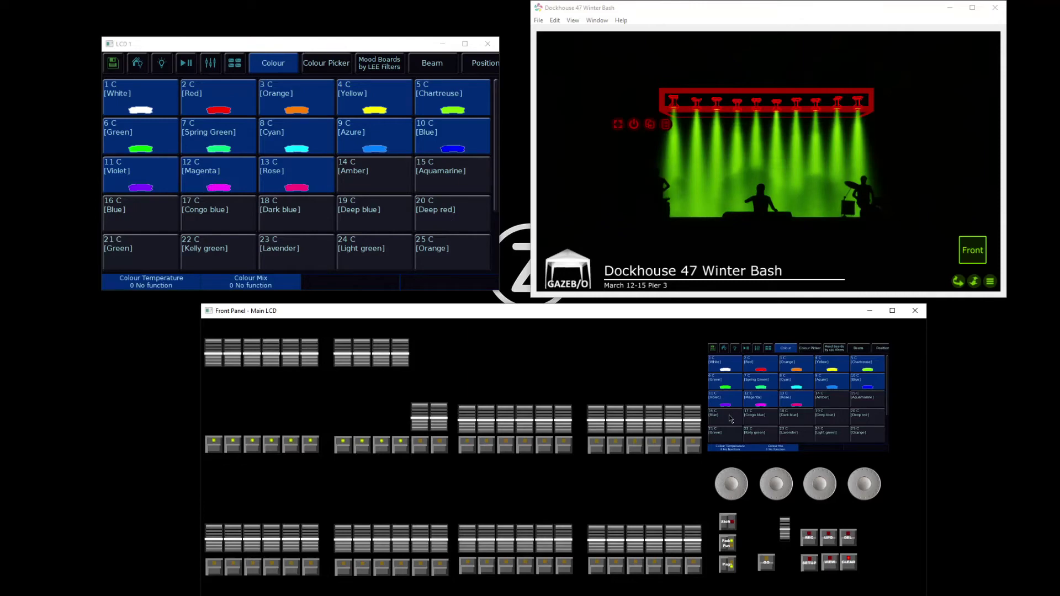
click(786, 348)
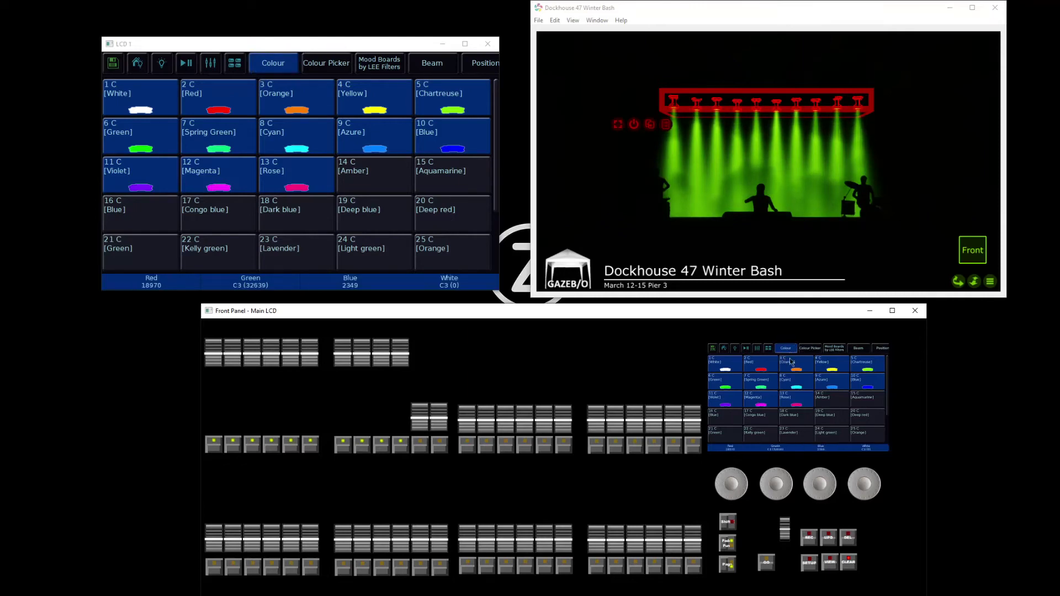
click(785, 349)
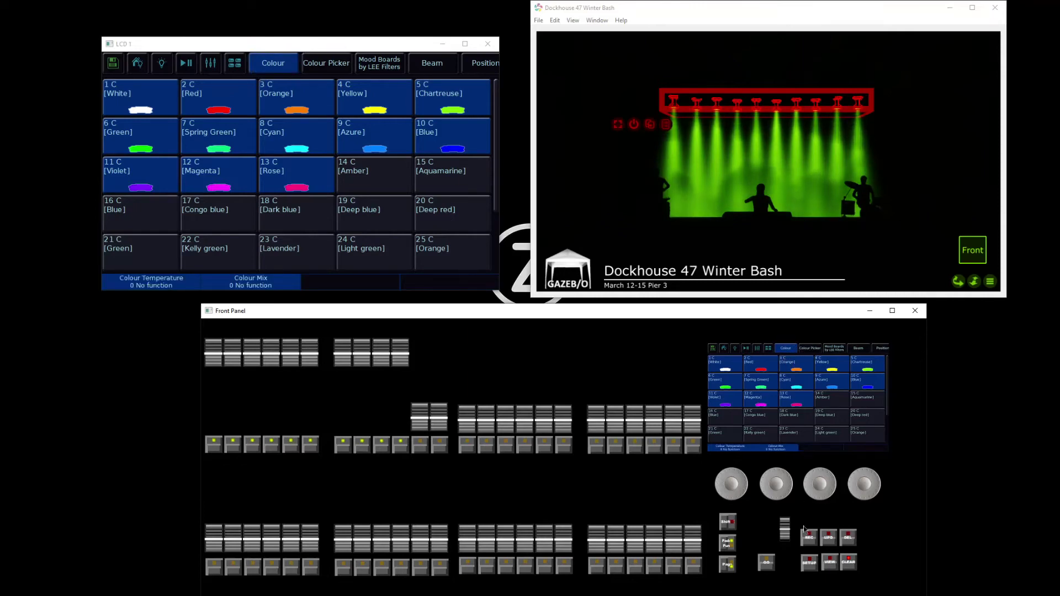
click(793, 350)
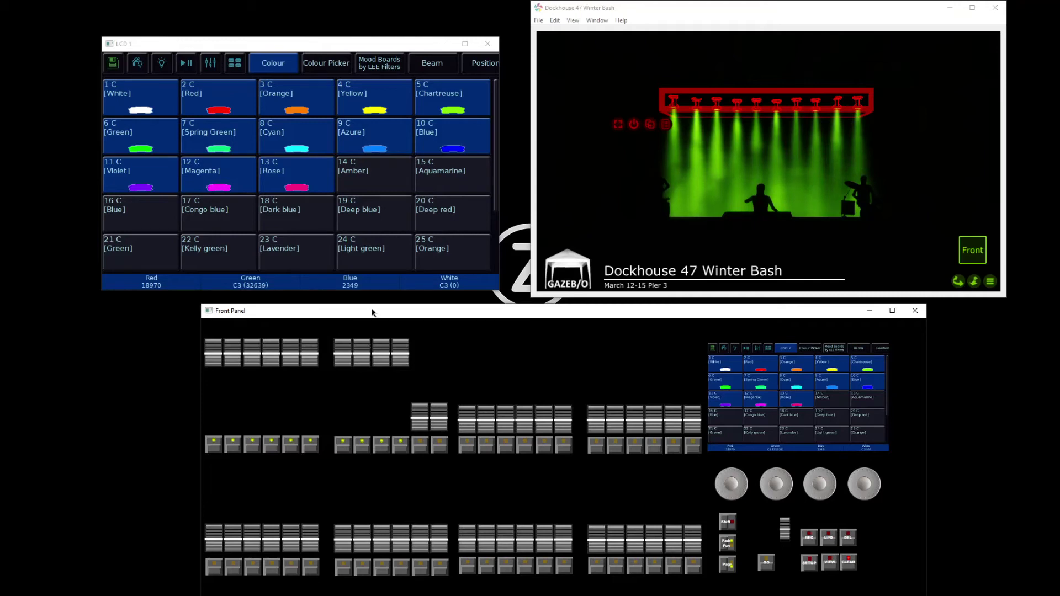
In the Colour Picker, shift the washes to cyan then purple (red 1835, blue 24103, white 8536), and open the image list
click(326, 63)
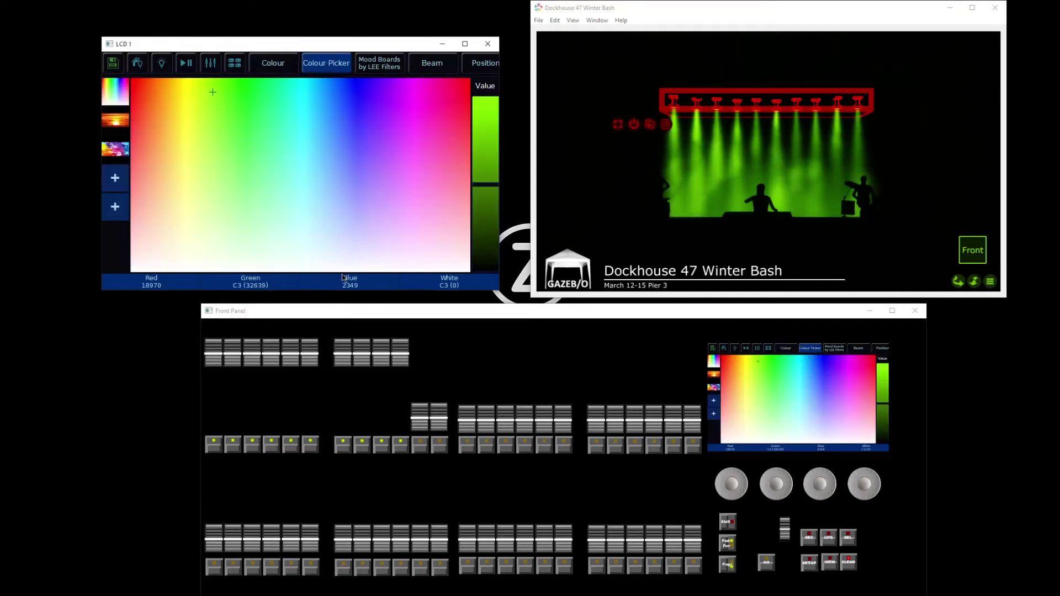
drag(185, 95, 338, 110)
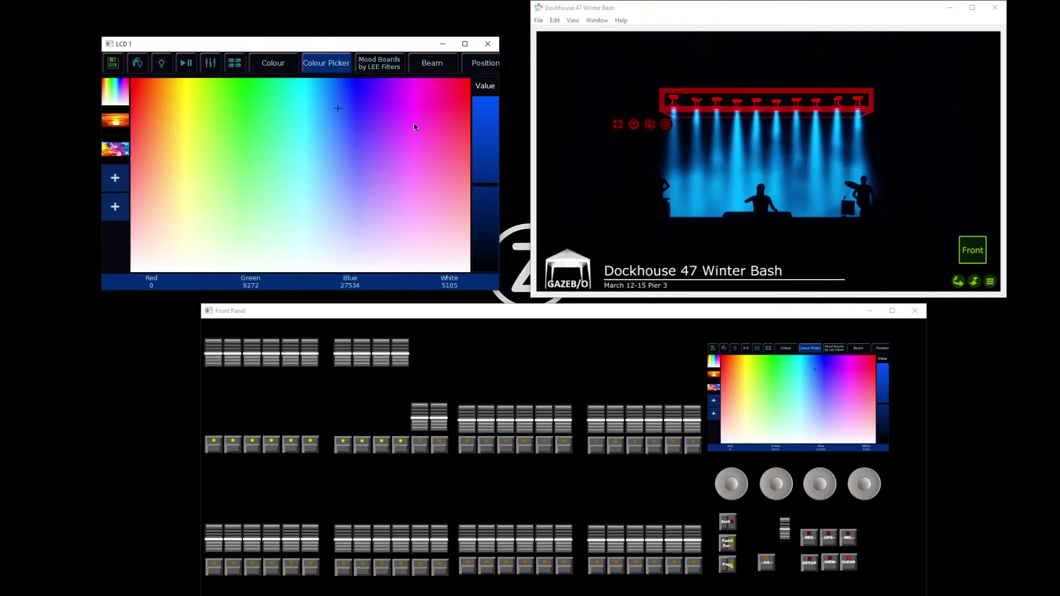
drag(234, 111, 361, 129)
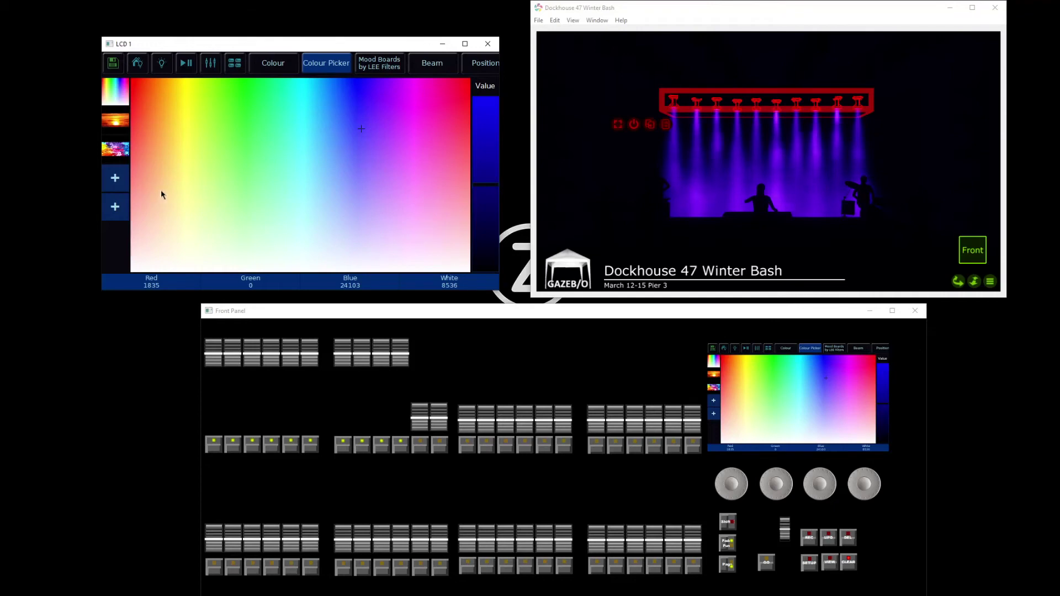
click(116, 179)
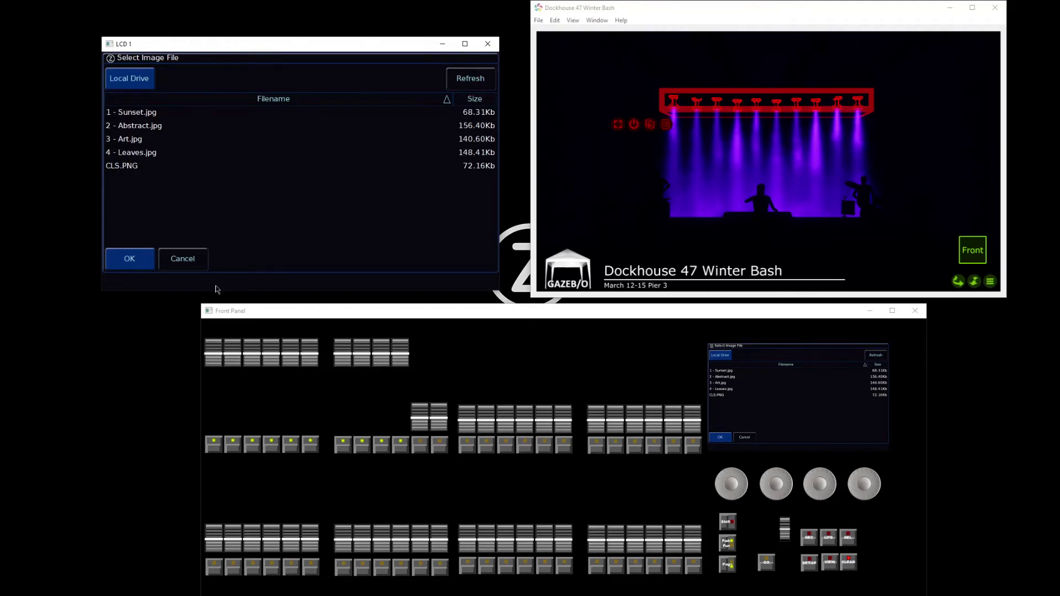
Load the Sunset image and sample its sky for a deep red-orange (red 36494, green 5397)
click(182, 258)
click(121, 127)
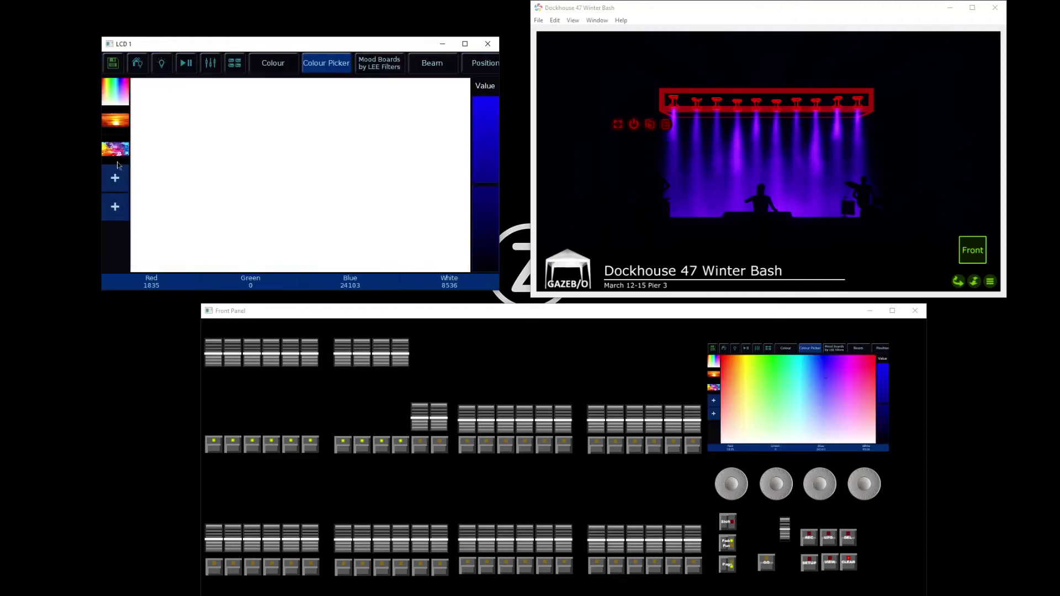
click(308, 122)
click(331, 137)
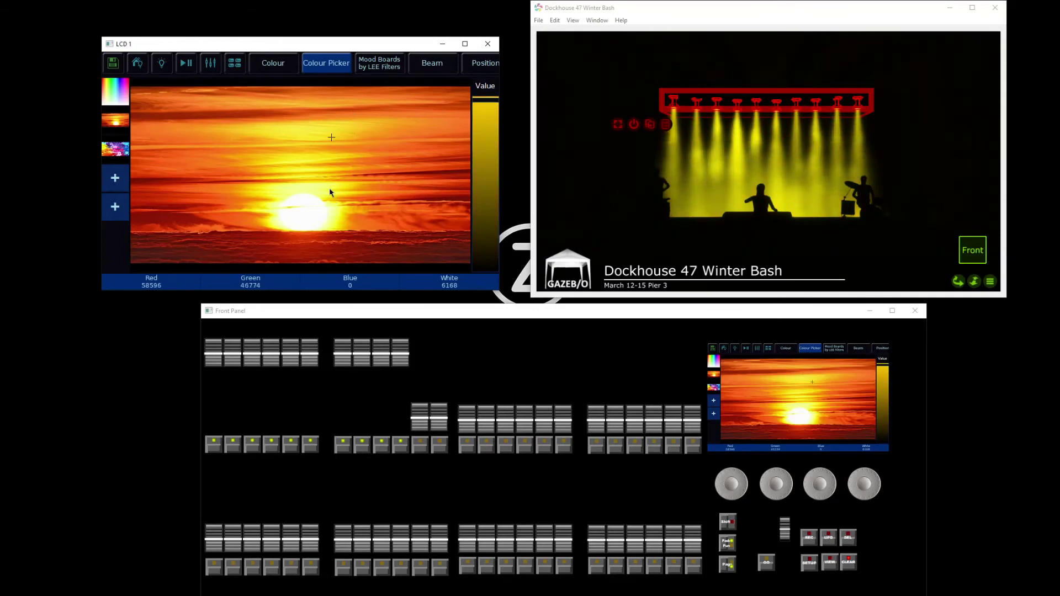
drag(331, 136, 180, 220)
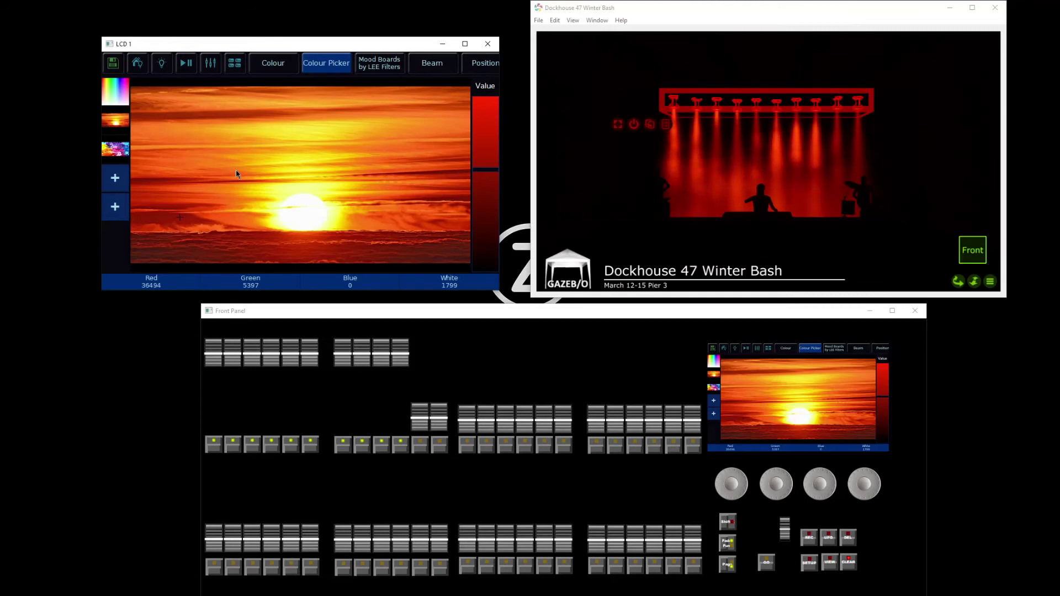
Record the deep red as colour palette 31, name it 'Sunset', and return to the sunset colour picker
key(c)
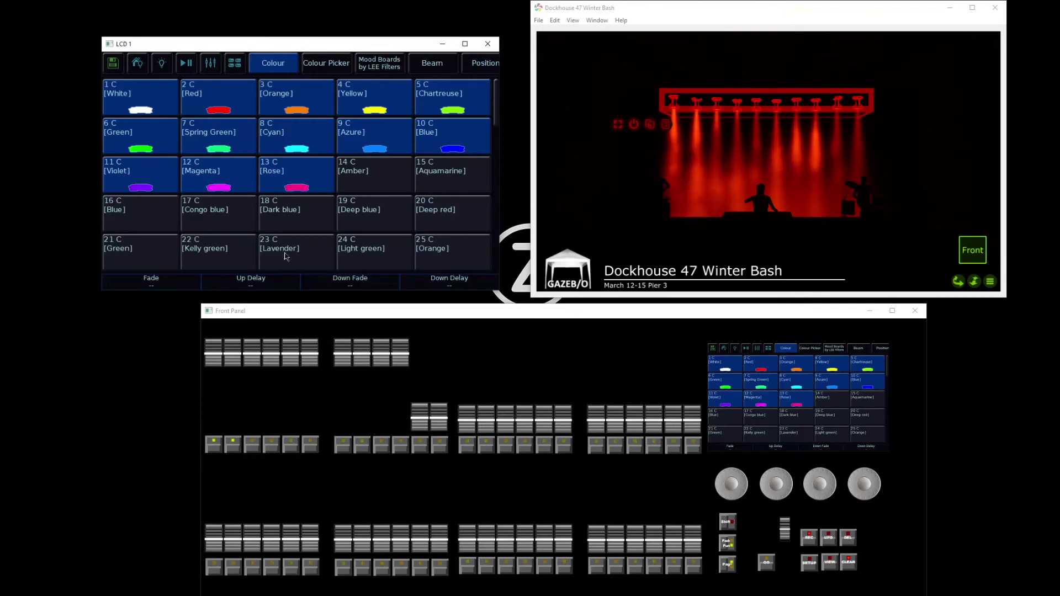
scroll(296, 245, down, 3)
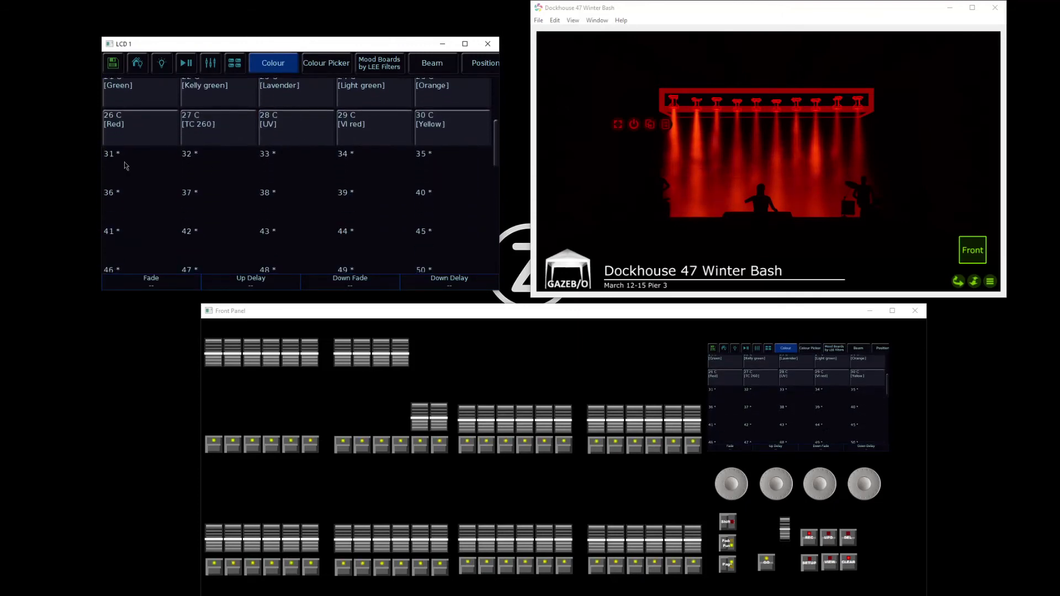
click(134, 173)
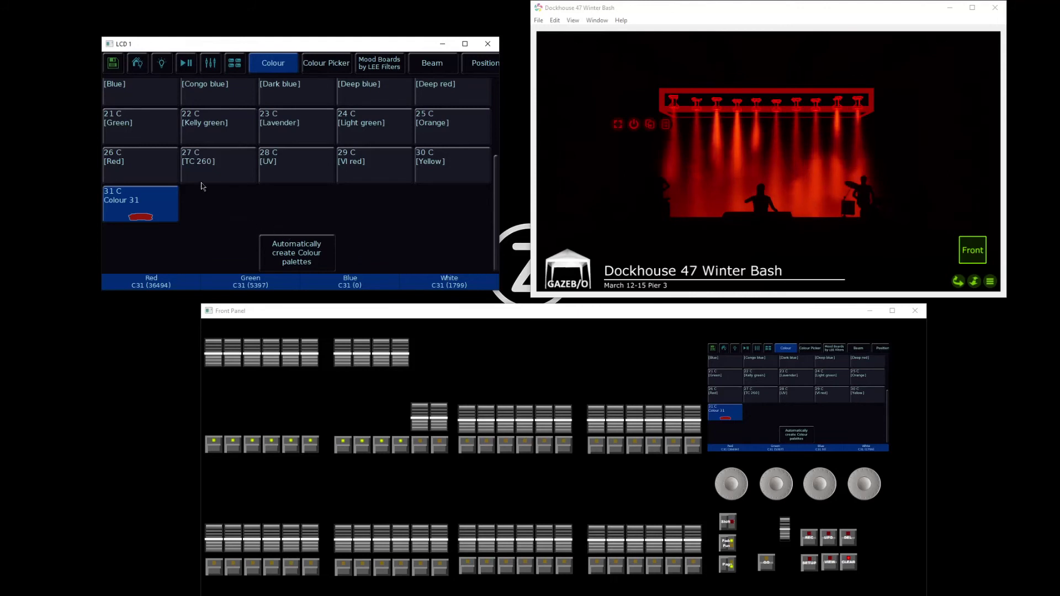
click(153, 206)
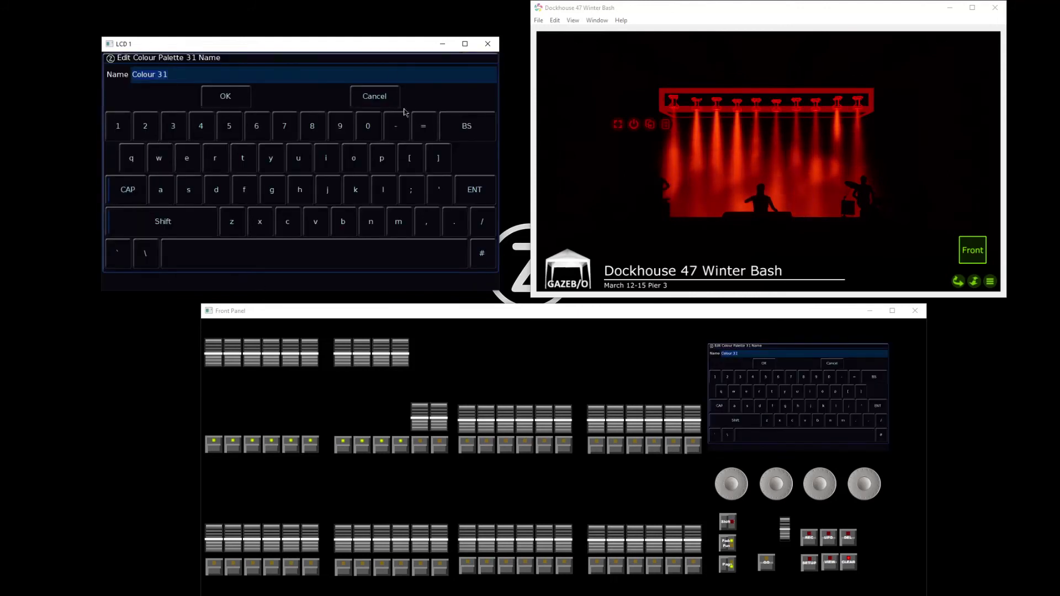
text(Sunset)
key(Return)
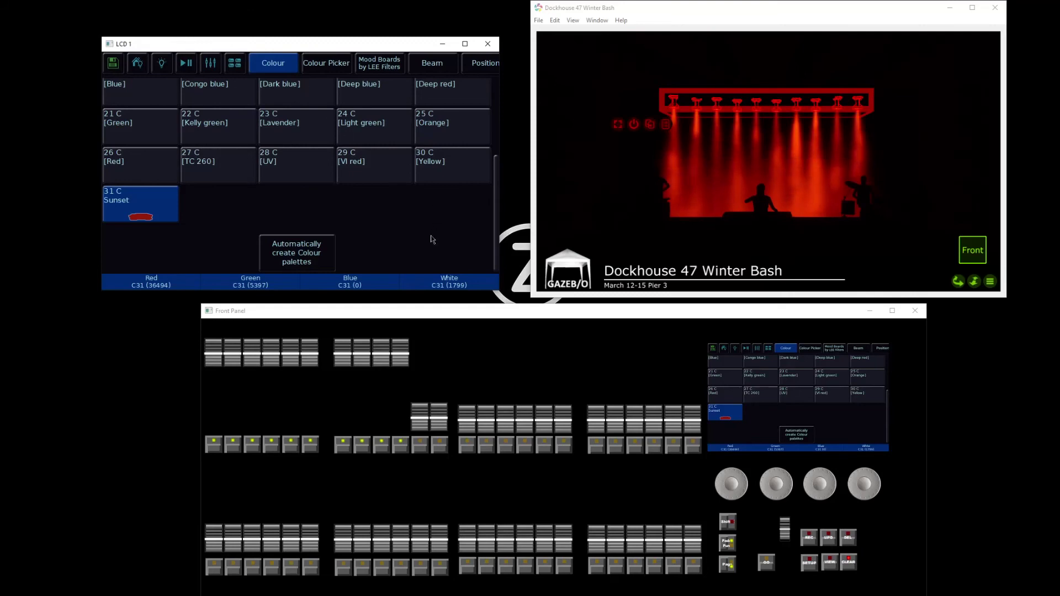
scroll(430, 235, up, 3)
click(325, 63)
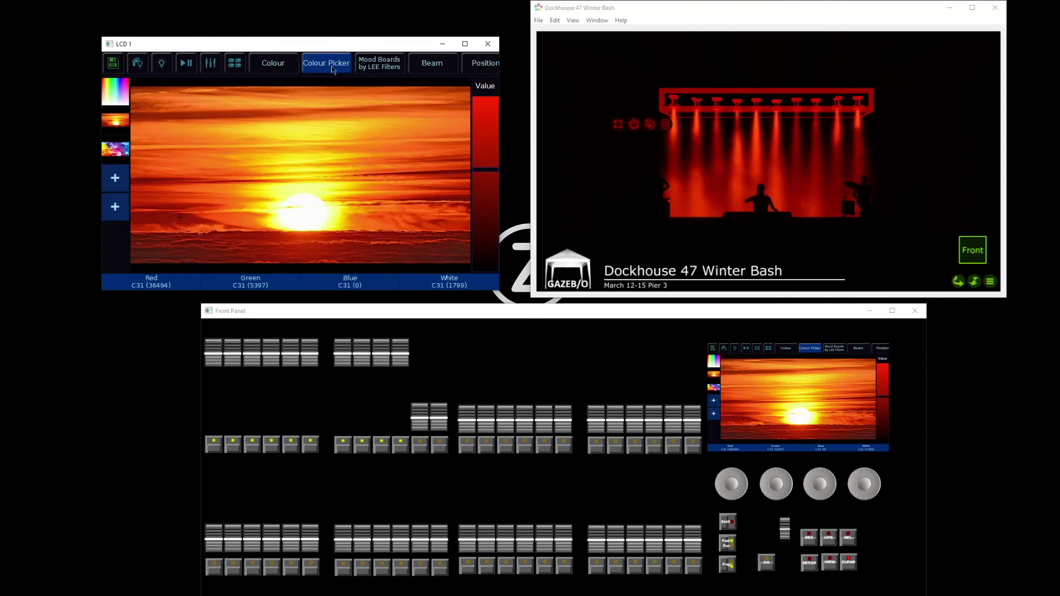
From LEE's Moonlight mood board, try L715, L197 and L183, settling on L715 Cabana Blue
click(378, 65)
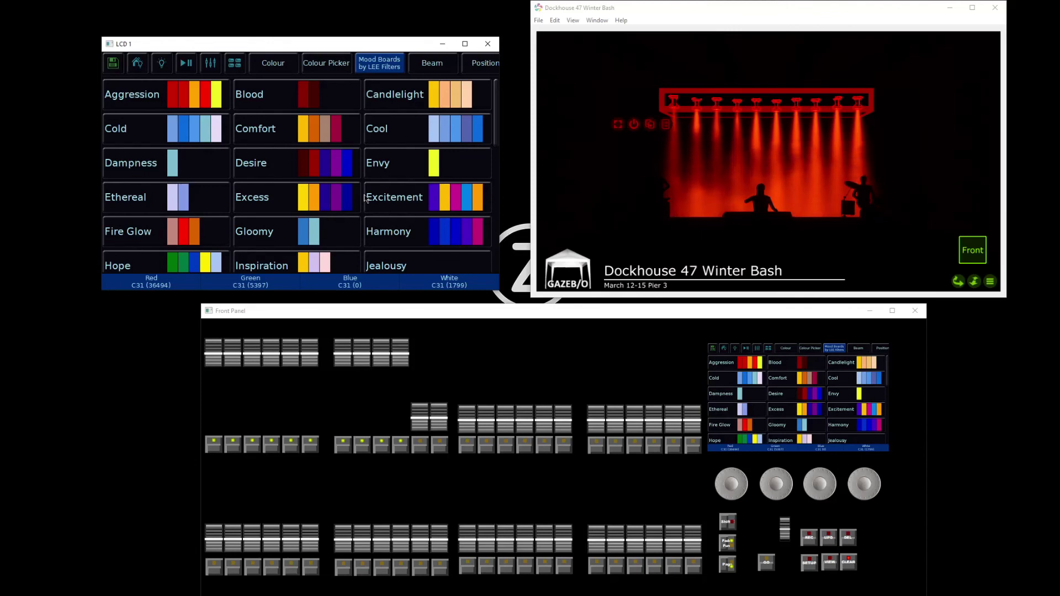
drag(496, 97, 499, 150)
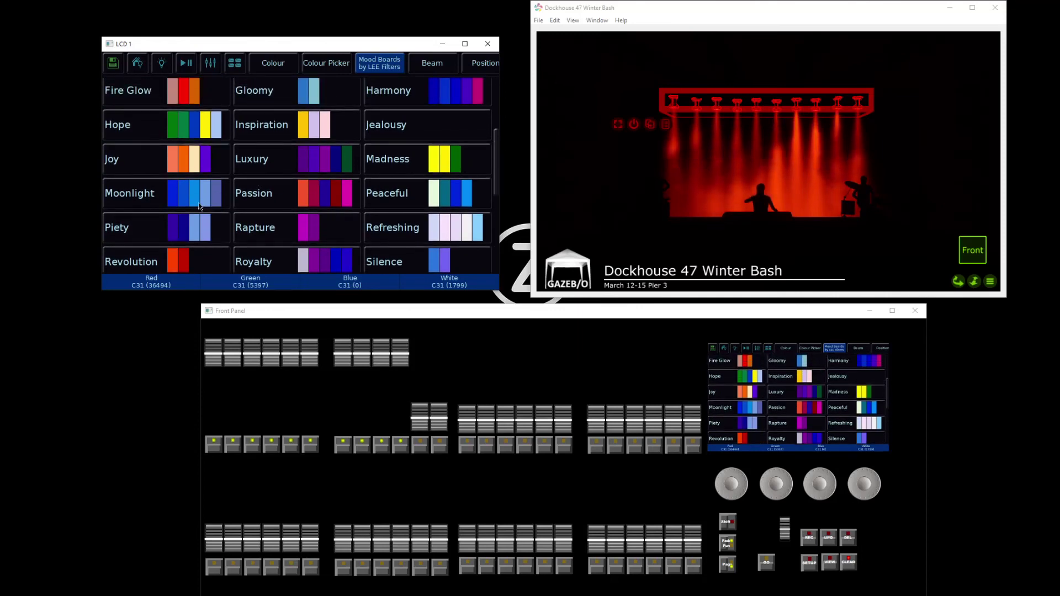
click(199, 206)
click(112, 141)
click(191, 142)
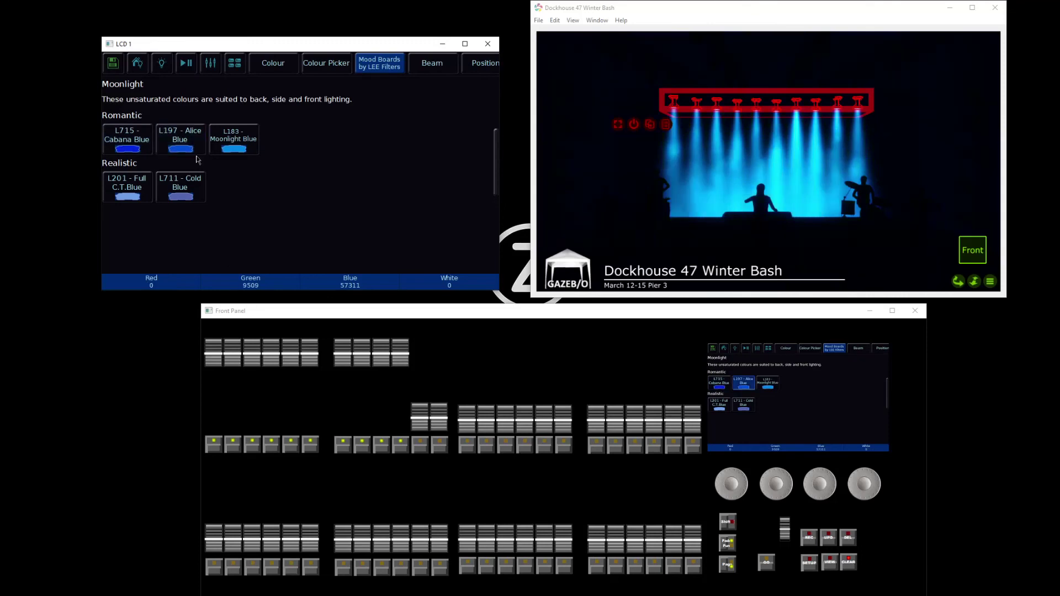
click(233, 141)
click(127, 140)
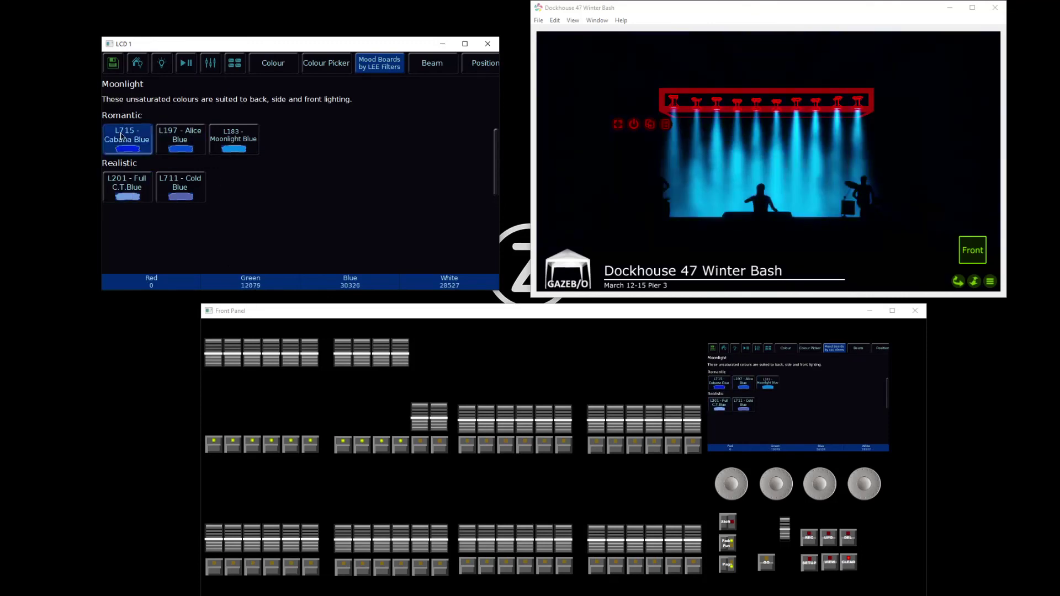